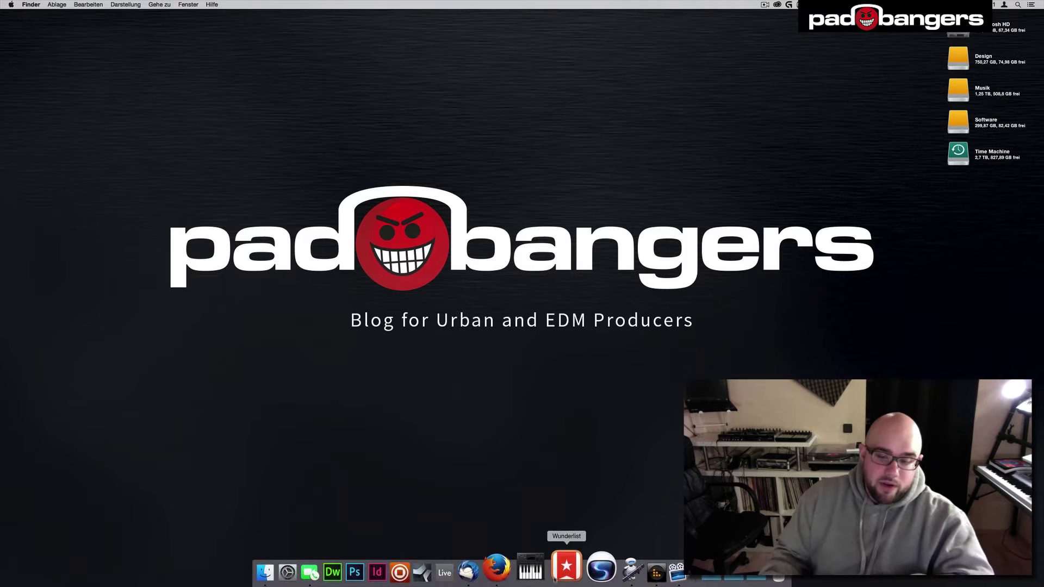
- Switch to Firefox showing the Audiofile Engineering Sample Manager product page
click(515, 572)
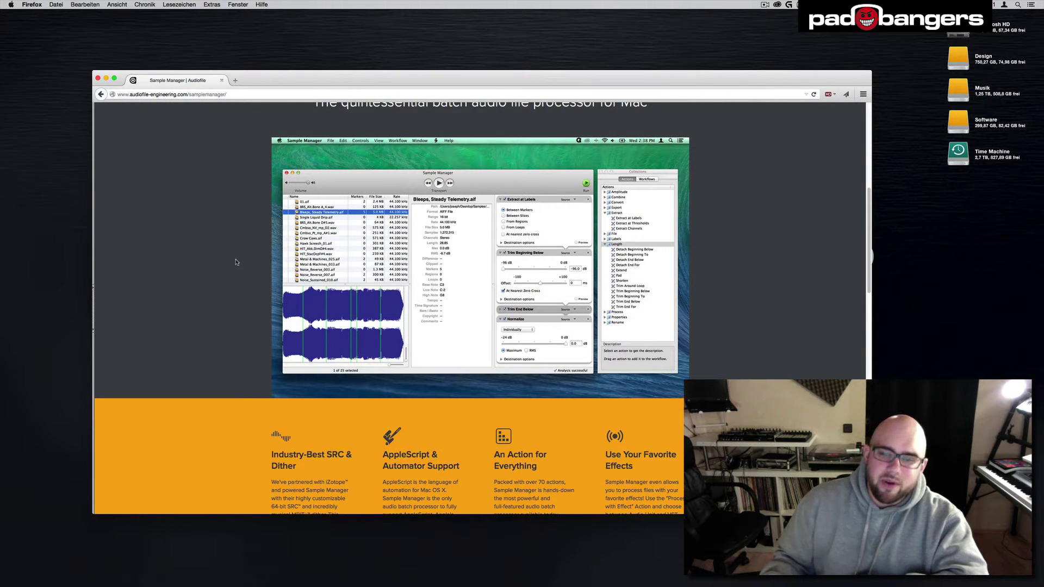
- Scroll the Sample Manager product page briefly, then minimise Firefox to reveal the desktop
scroll(624, 183, up, 10)
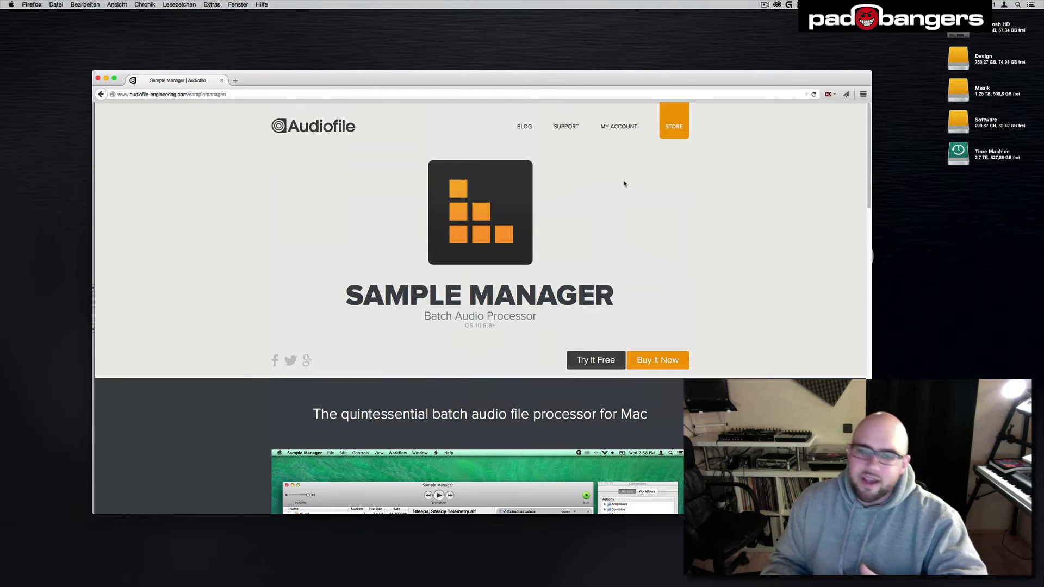
scroll(624, 183, down, 10)
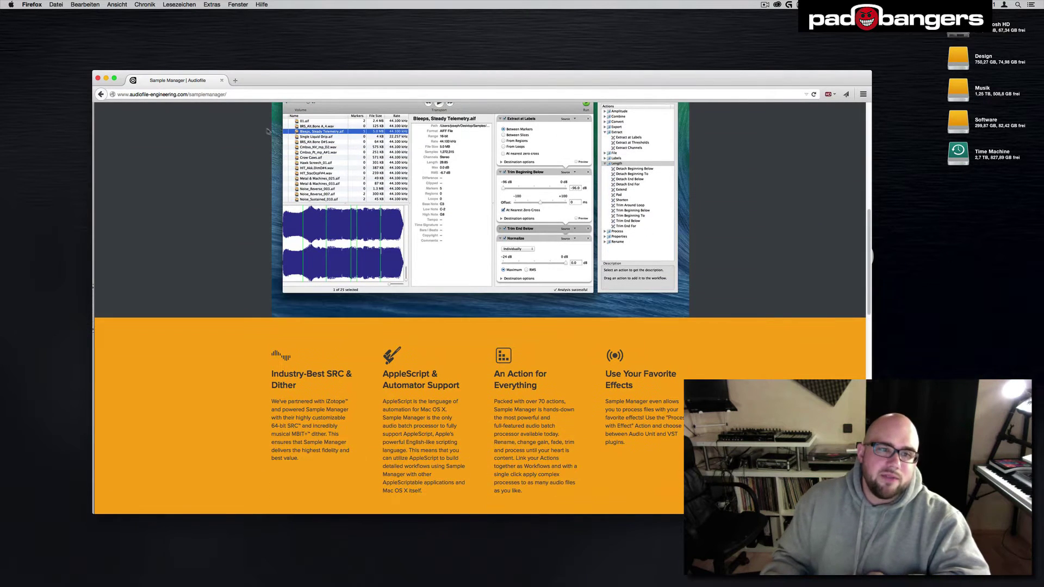
key(super+m)
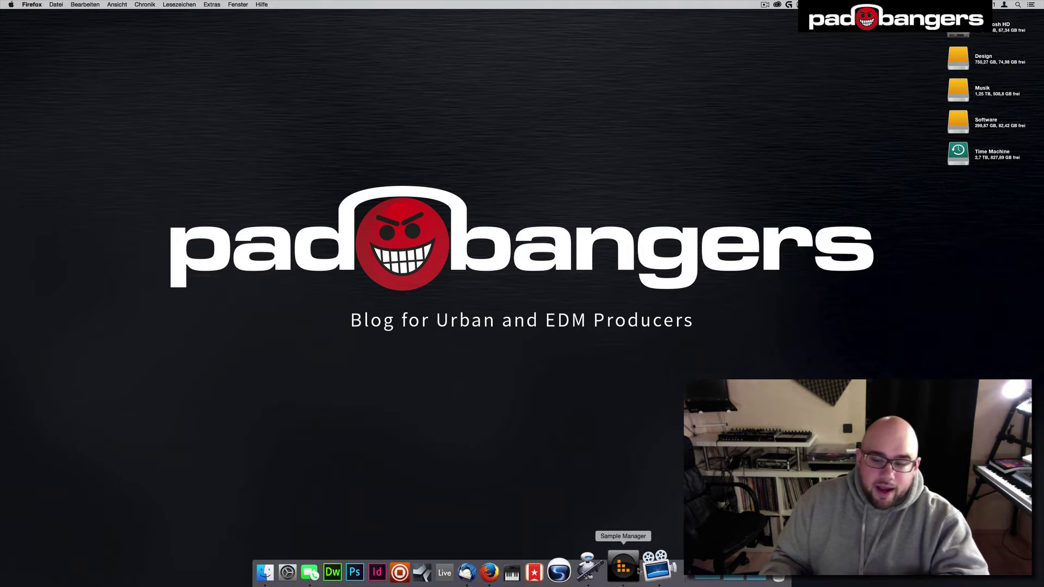
click(629, 568)
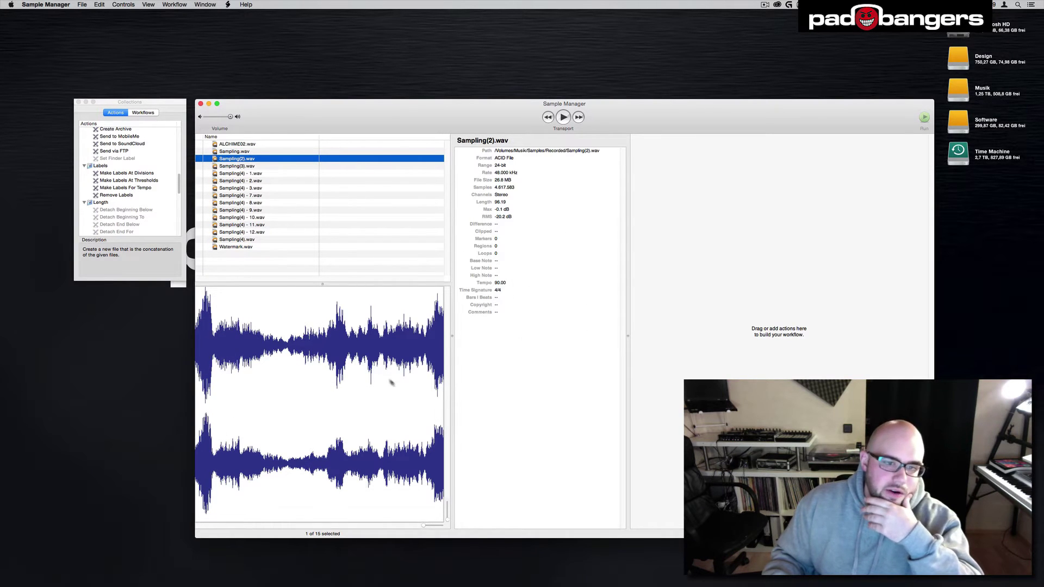
click(561, 119)
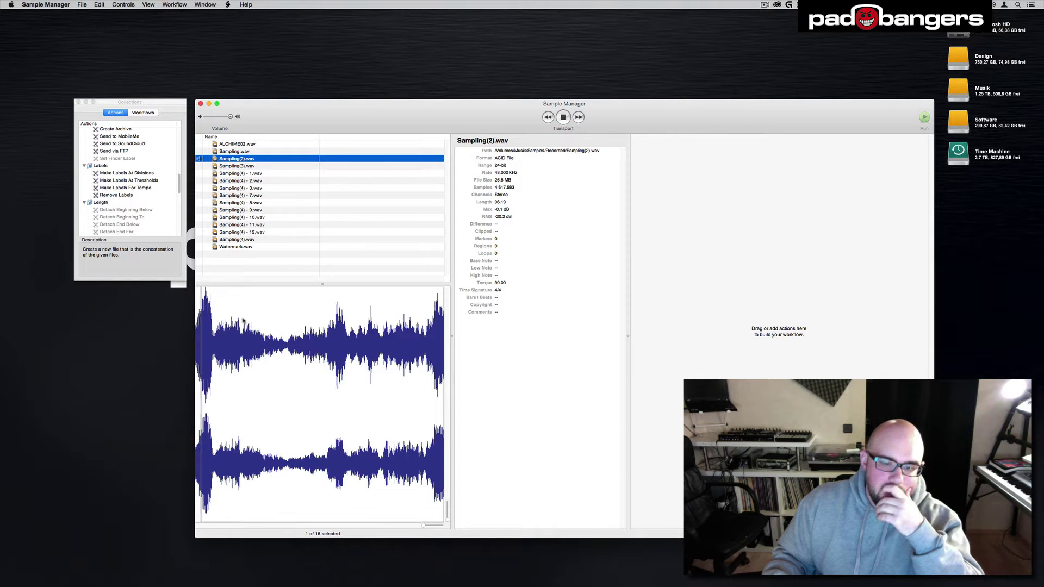
click(563, 118)
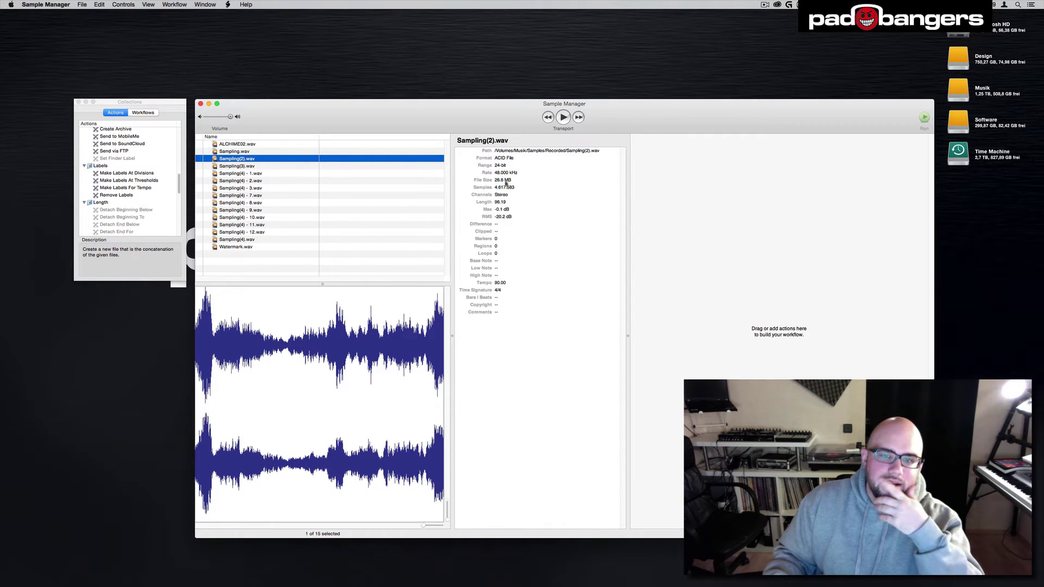
click(504, 294)
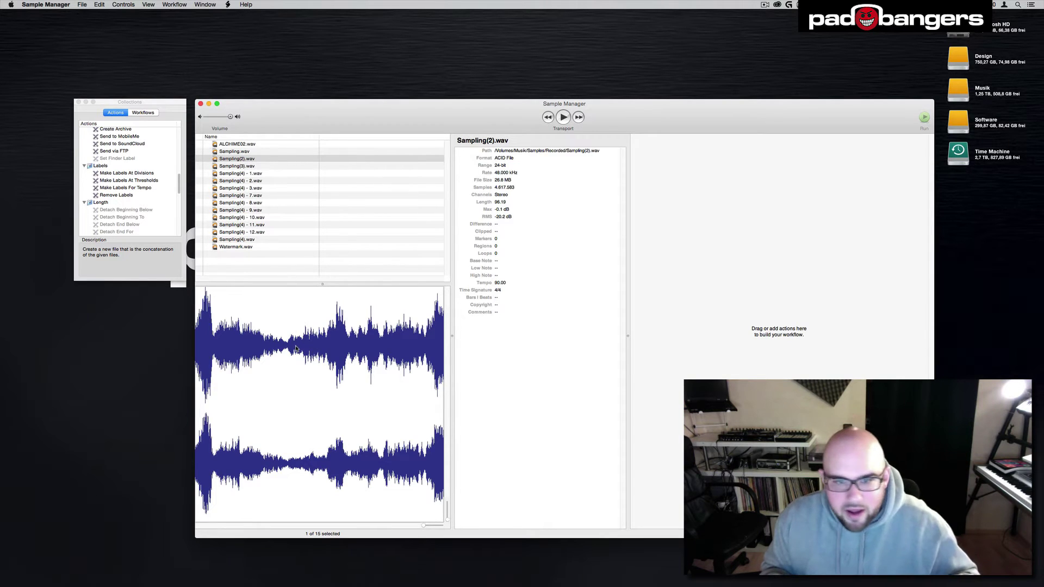
- Dismiss the Sampling(2).wav context menu and switch the Collections panel to its Workflows tab
right_click(252, 160)
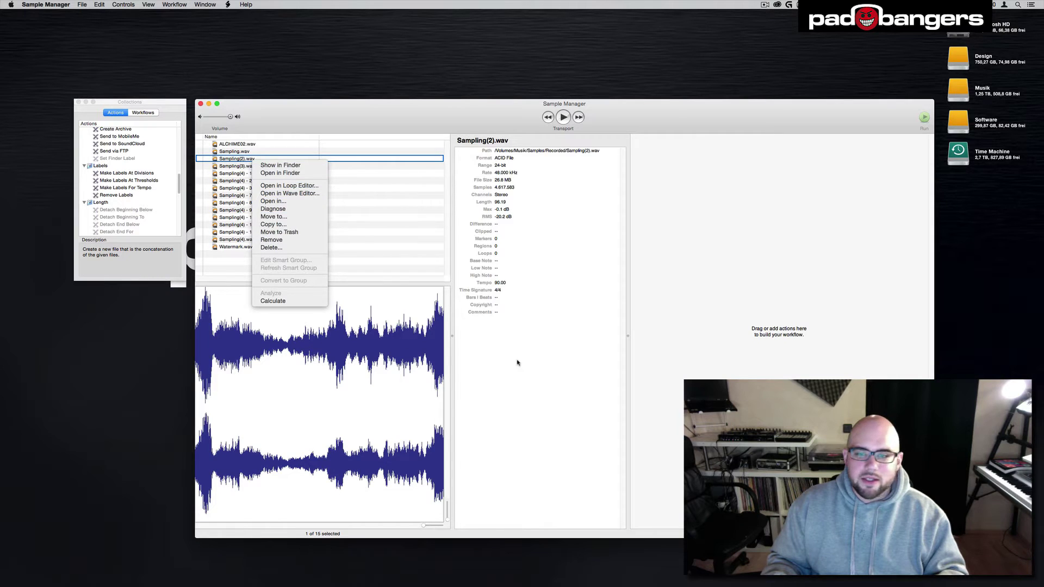
click(120, 100)
click(119, 101)
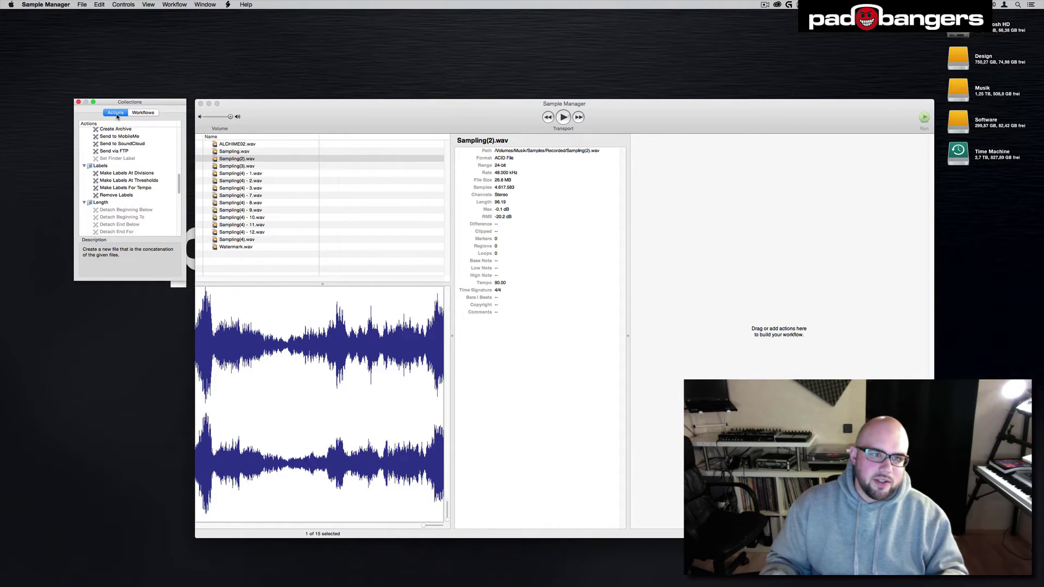
click(143, 116)
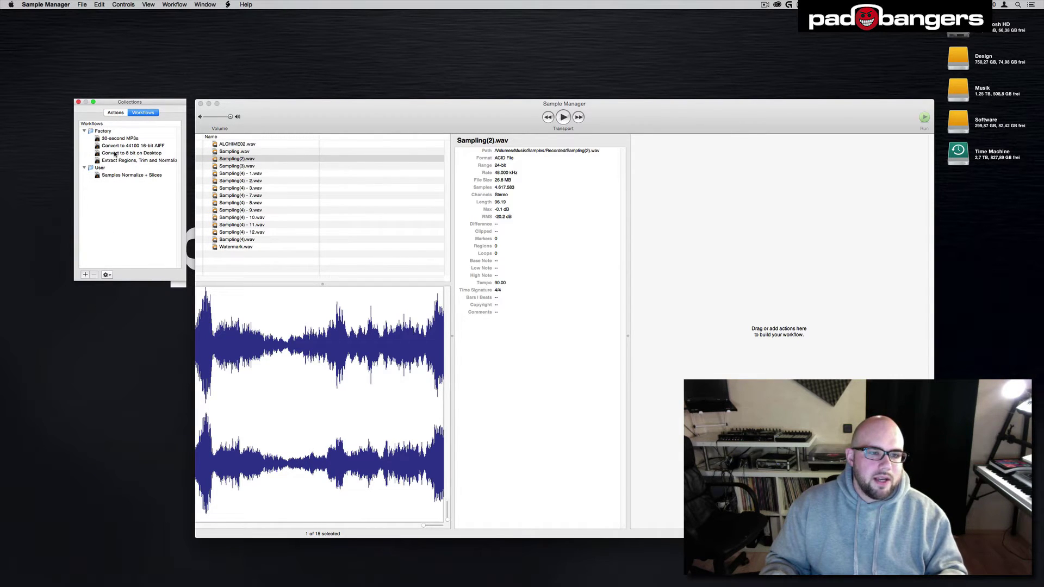
- Load the 'Convert to 8 bit on Desktop' workflow and run it on all 15 selected samples
drag(115, 154, 800, 218)
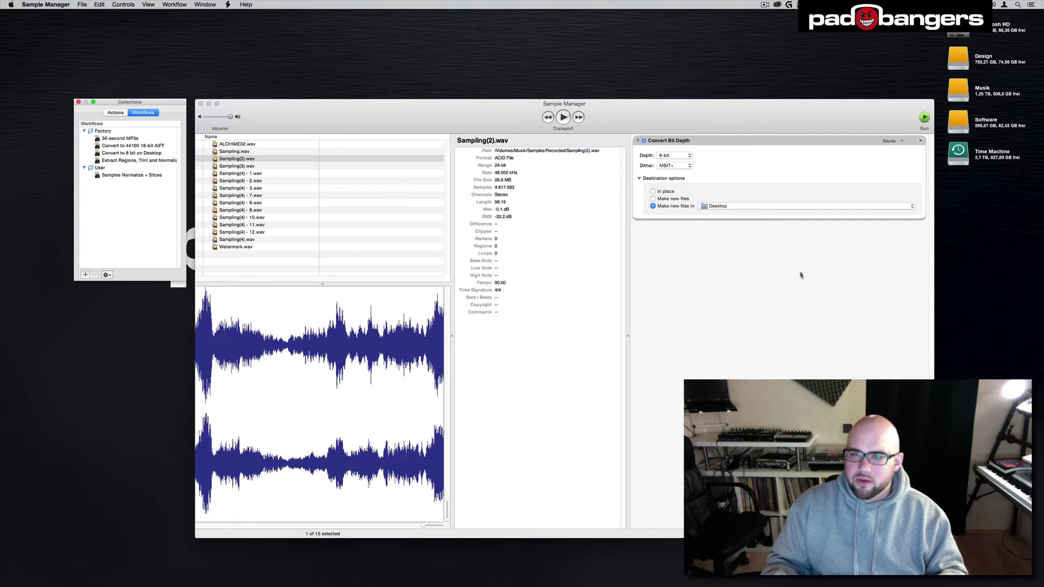
click(805, 309)
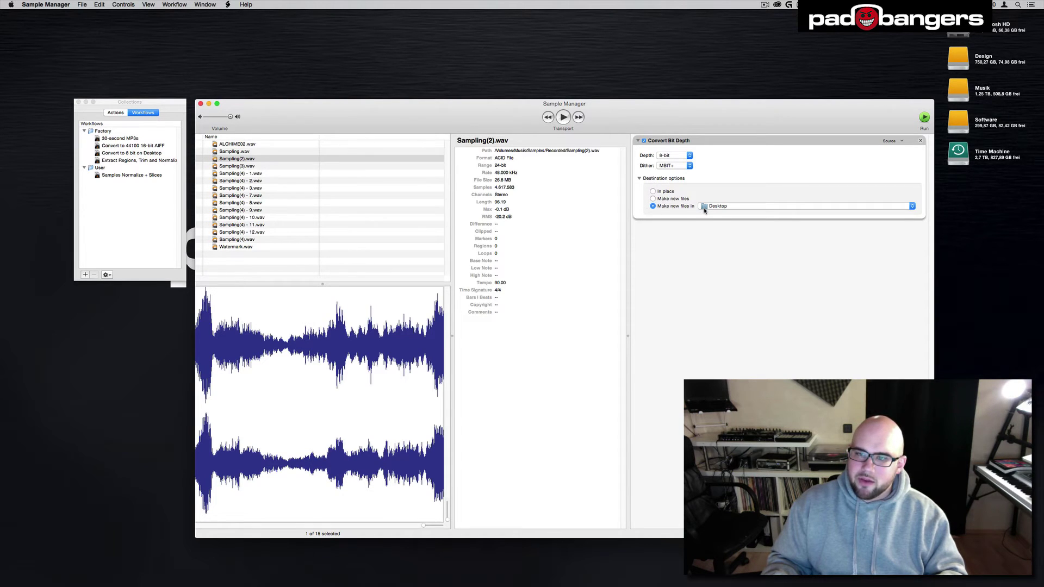
click(250, 143)
click(925, 117)
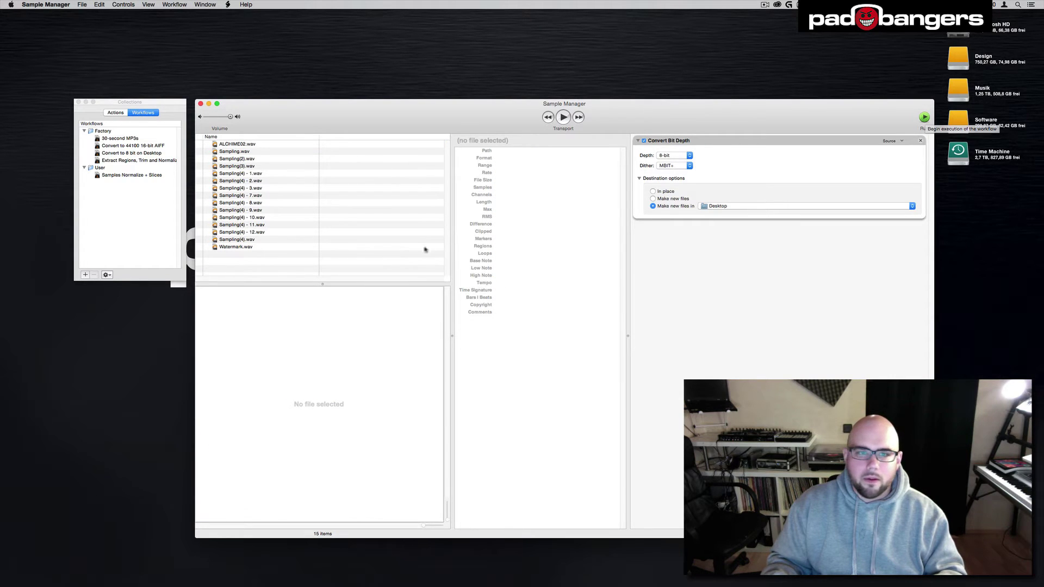
key(super+a)
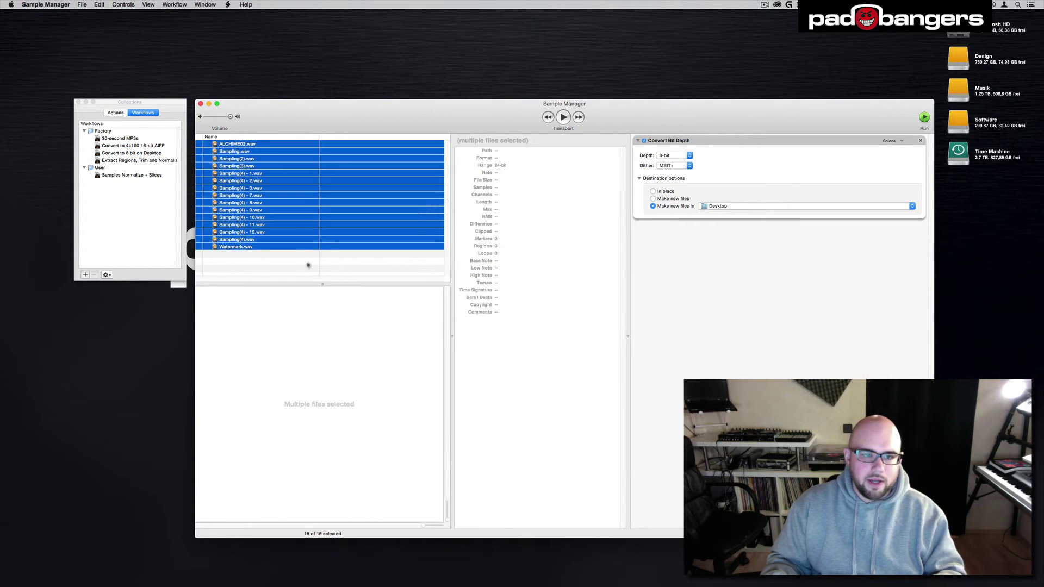
click(925, 119)
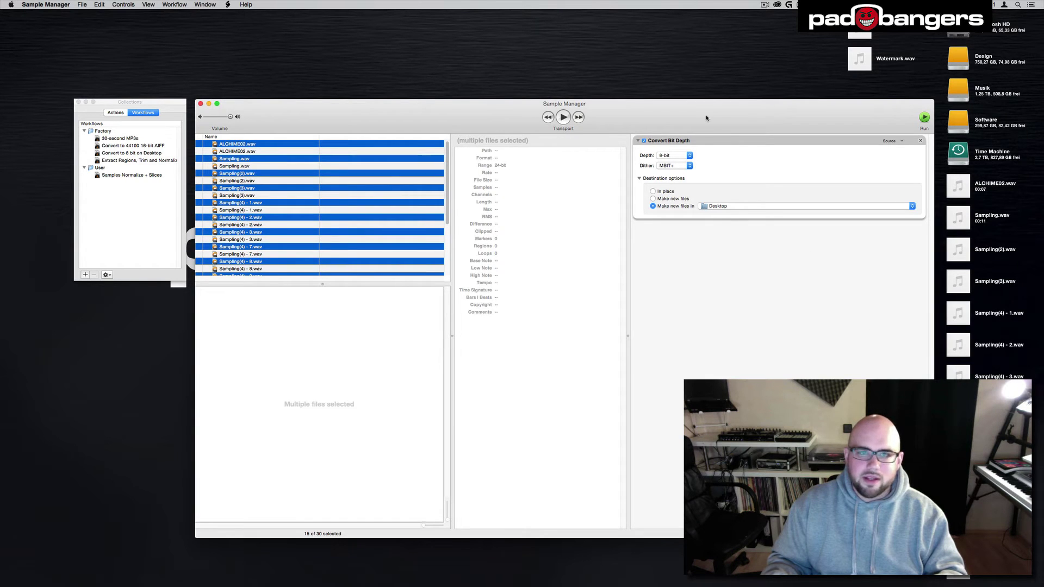
- Check the Desktop for the new 8-bit copies and inspect the Sampling(2).wav result
click(735, 80)
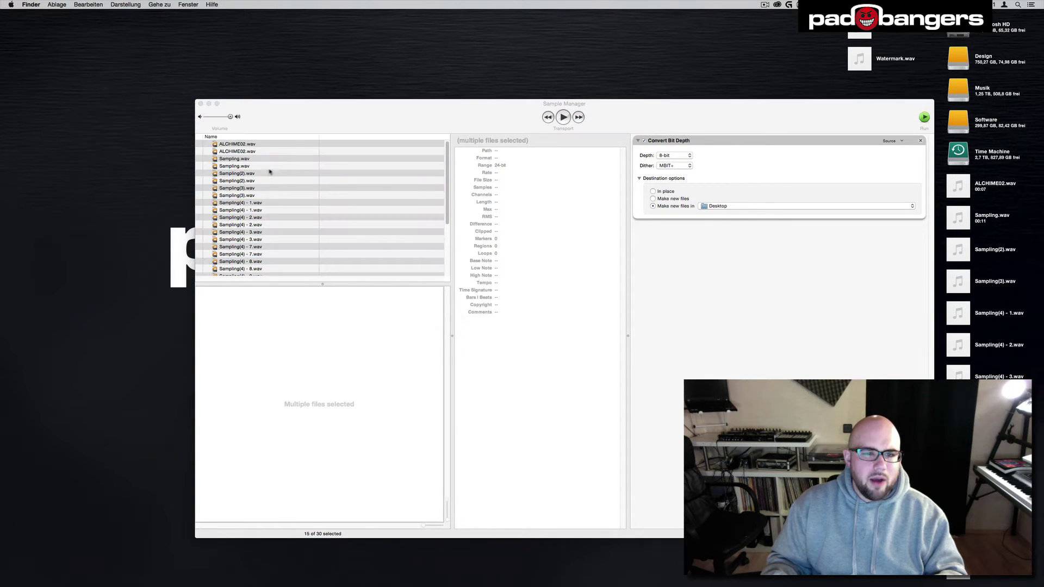
click(251, 175)
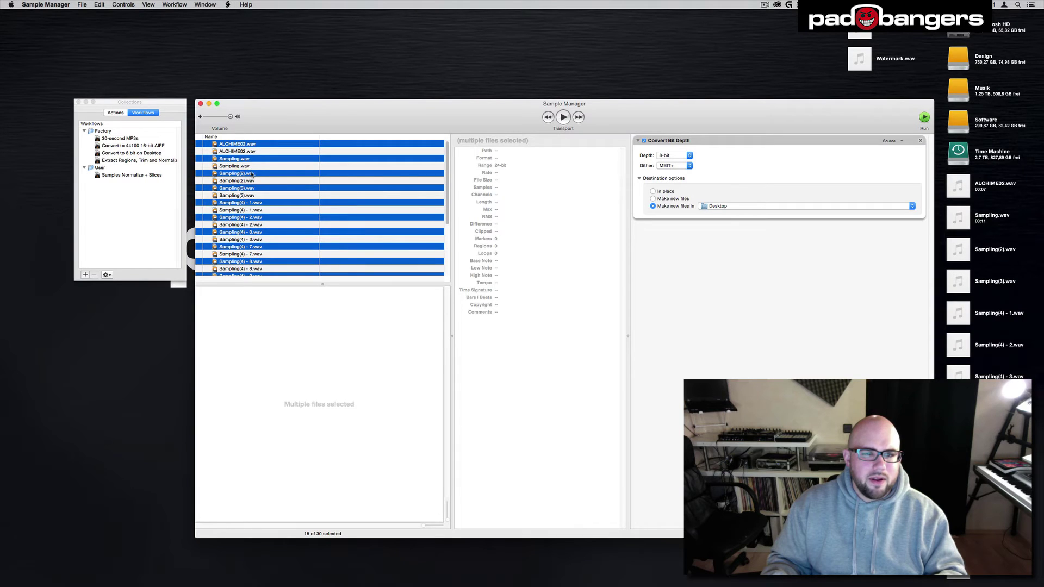
click(251, 181)
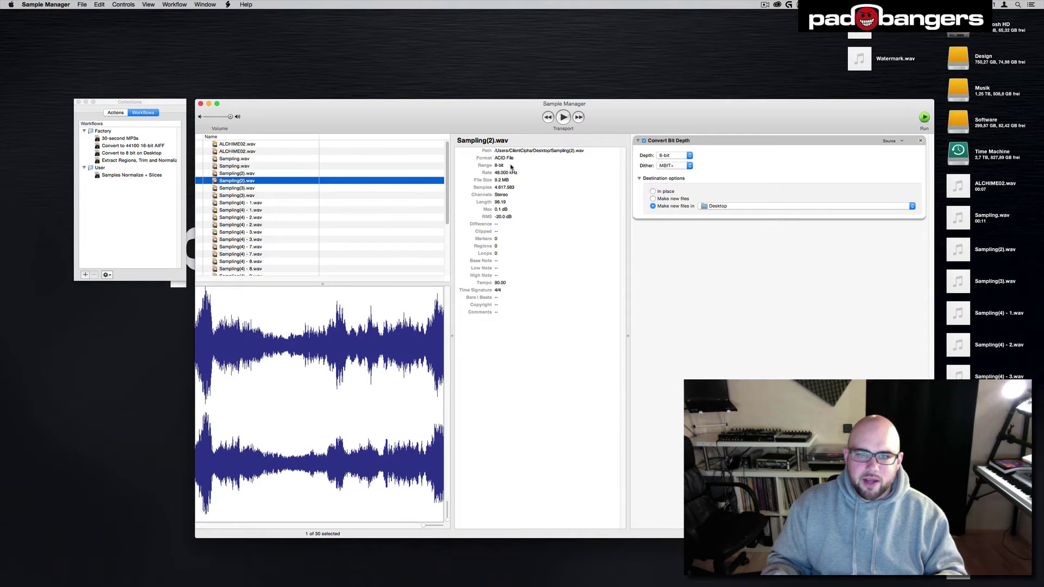
- Trash the 8-bit desktop copies and remove the Convert Bit Depth action from the workflow
click(859, 58)
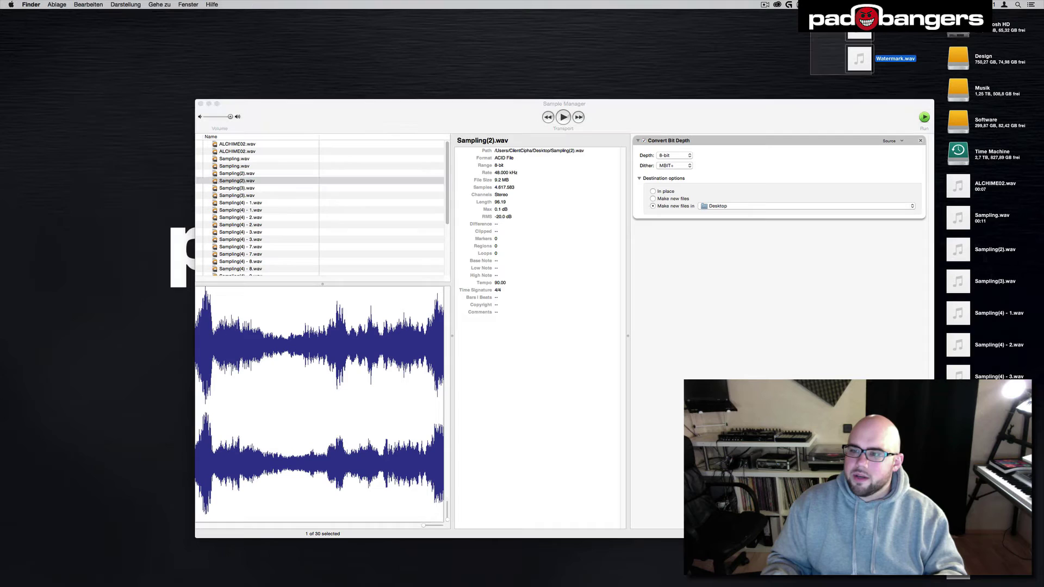
drag(859, 59, 249, 249)
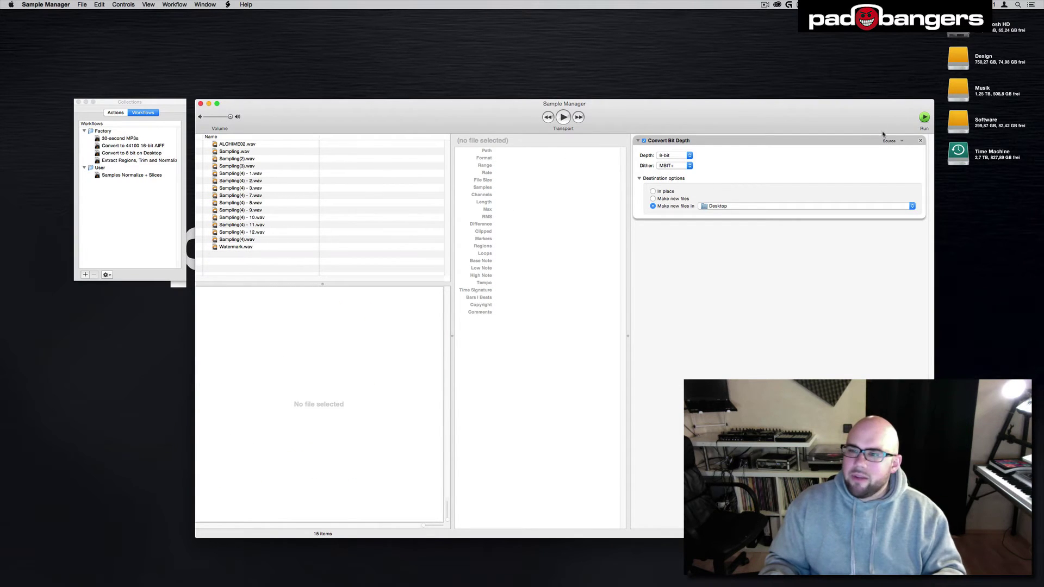
click(921, 141)
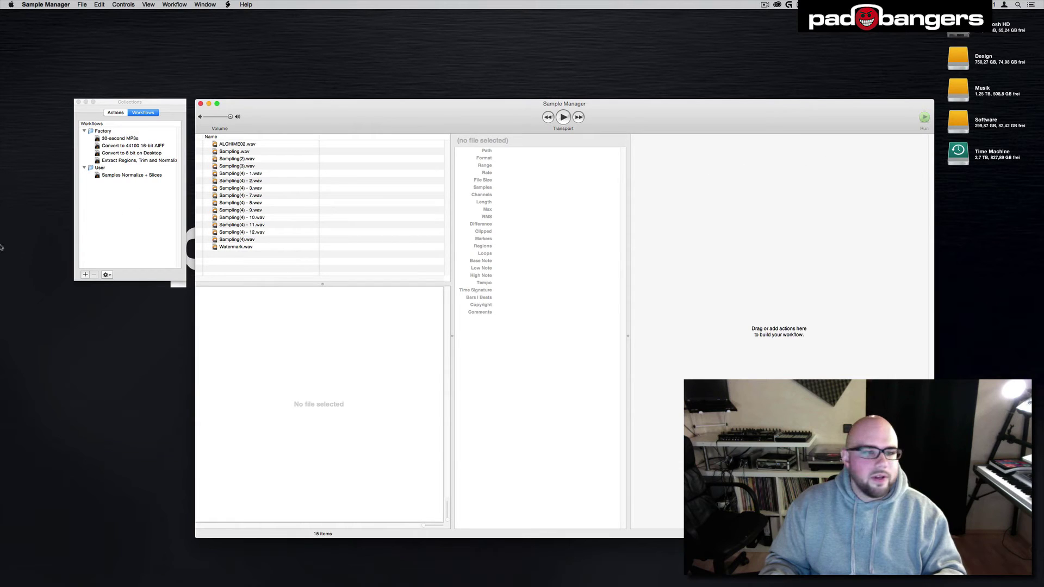
- Load the '30-second MP3s' workflow and set its MP3 bit rate to 320 kbps
drag(109, 140, 699, 247)
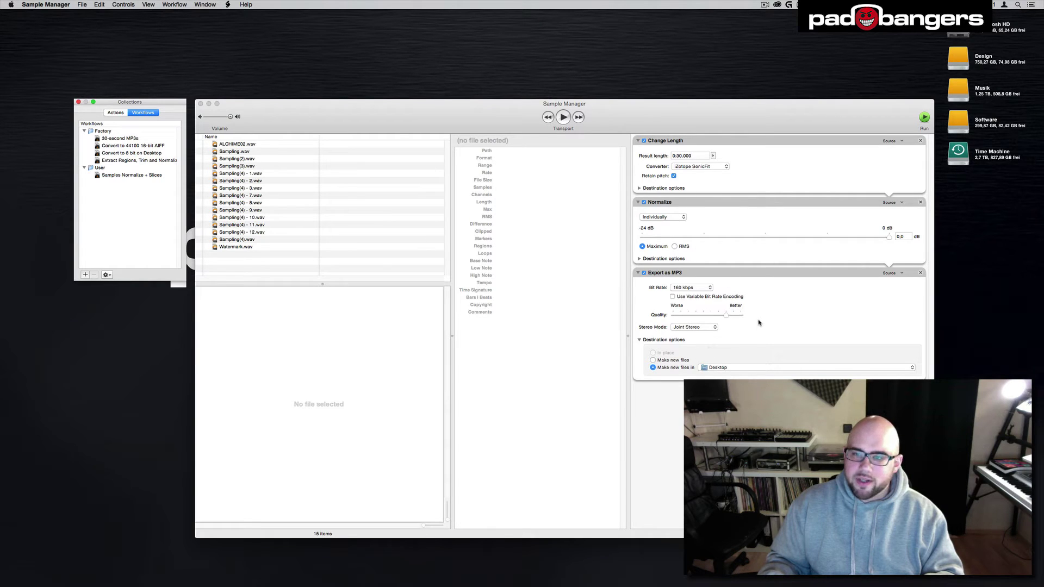
click(693, 288)
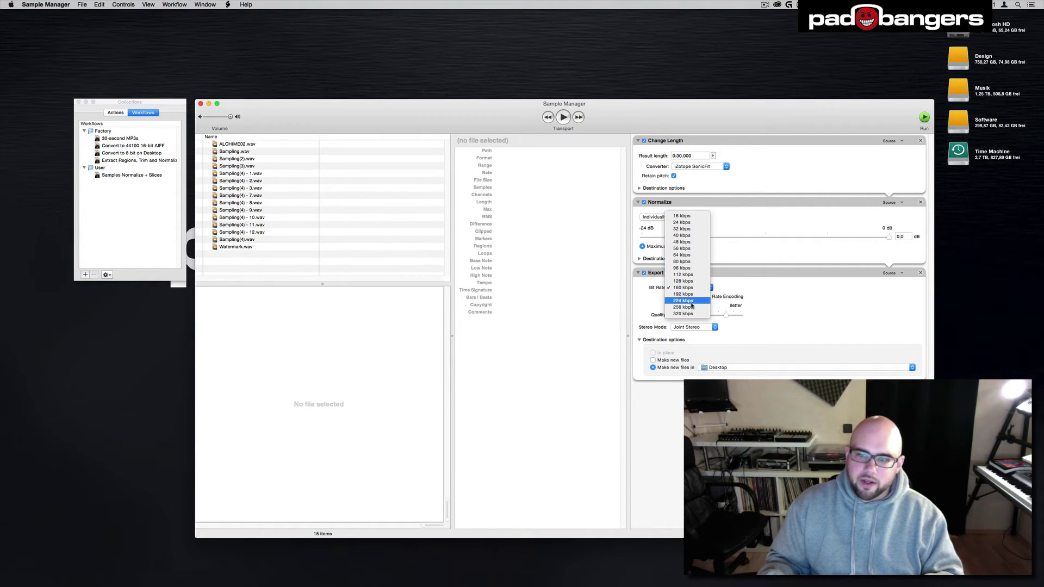
click(690, 314)
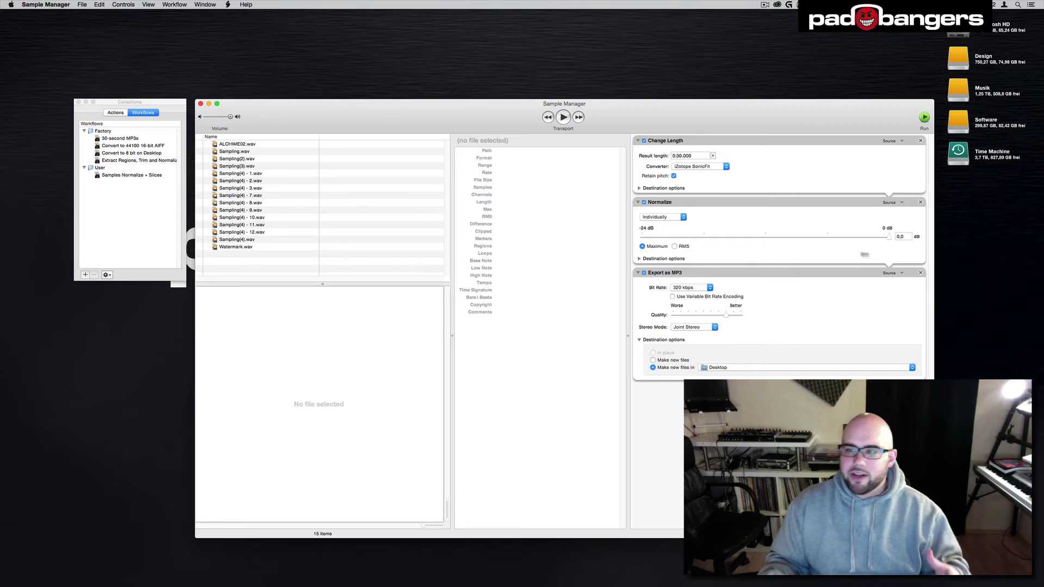
- Delete the Export as MP3, Normalize and Change Length actions from the workflow
click(920, 273)
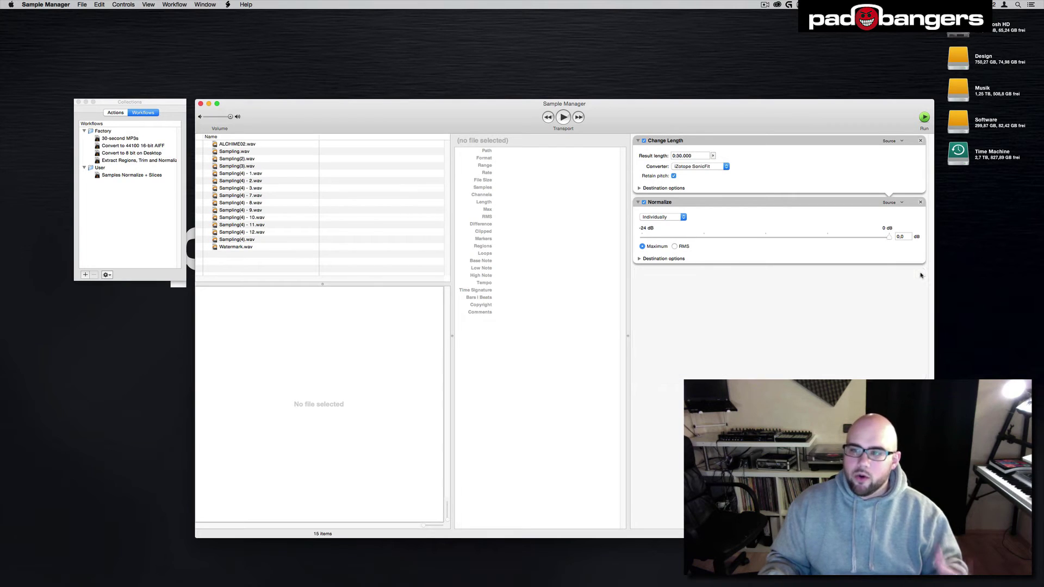
click(920, 202)
click(921, 140)
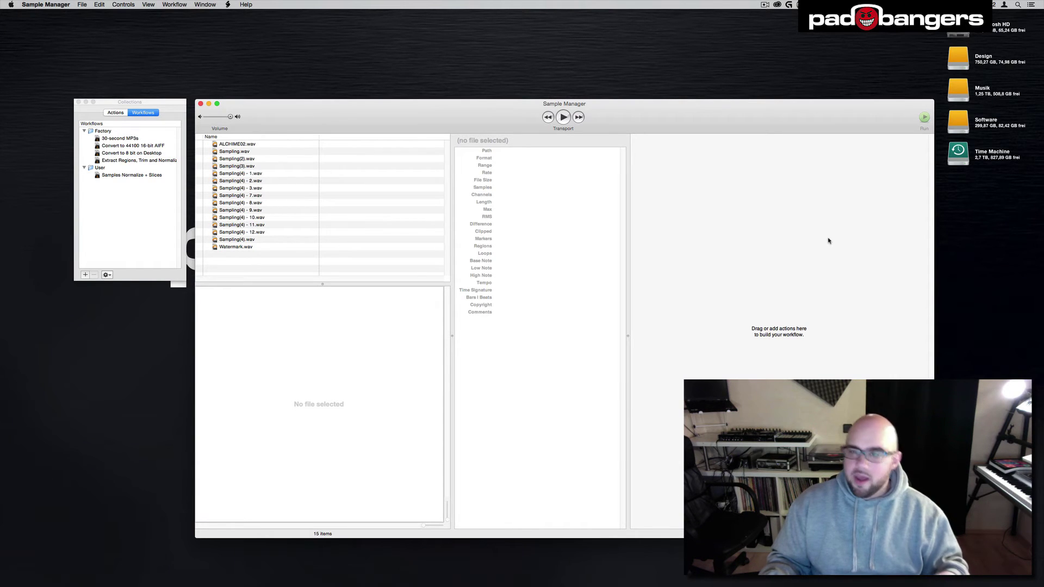
mouse_move(588, 585)
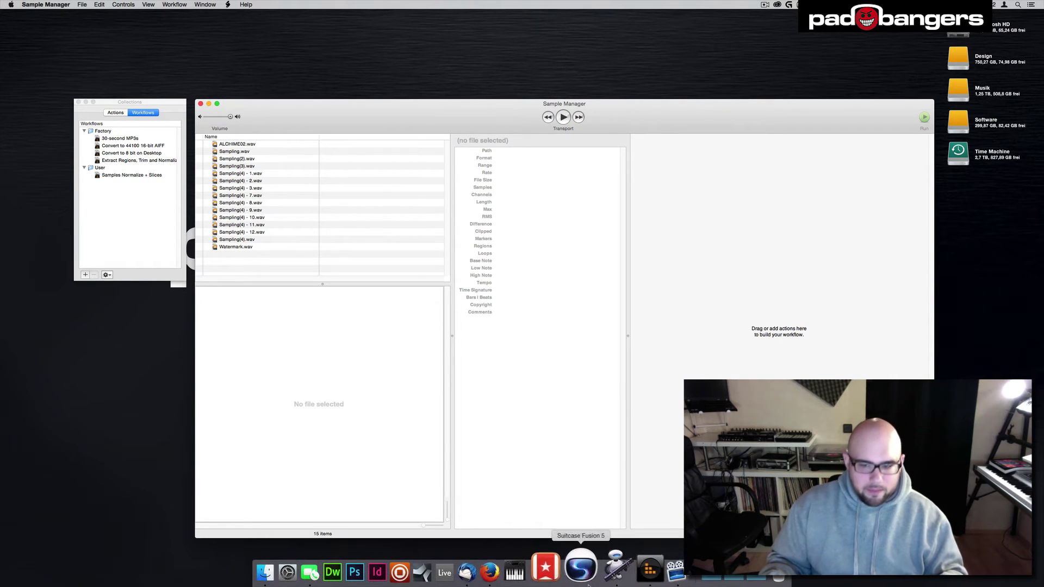
click(616, 568)
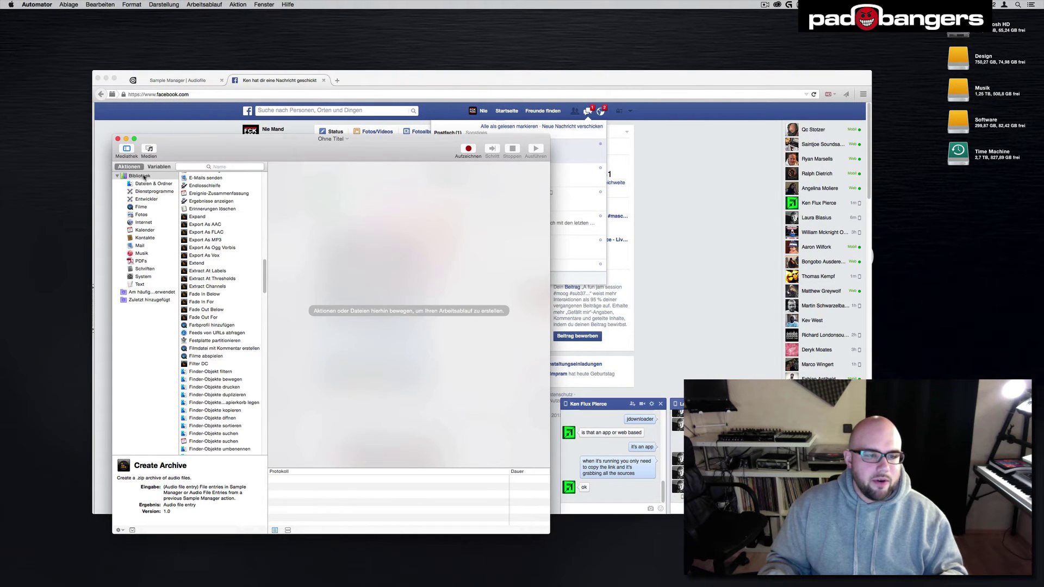
scroll(224, 309, down, 1)
scroll(224, 309, up, 10)
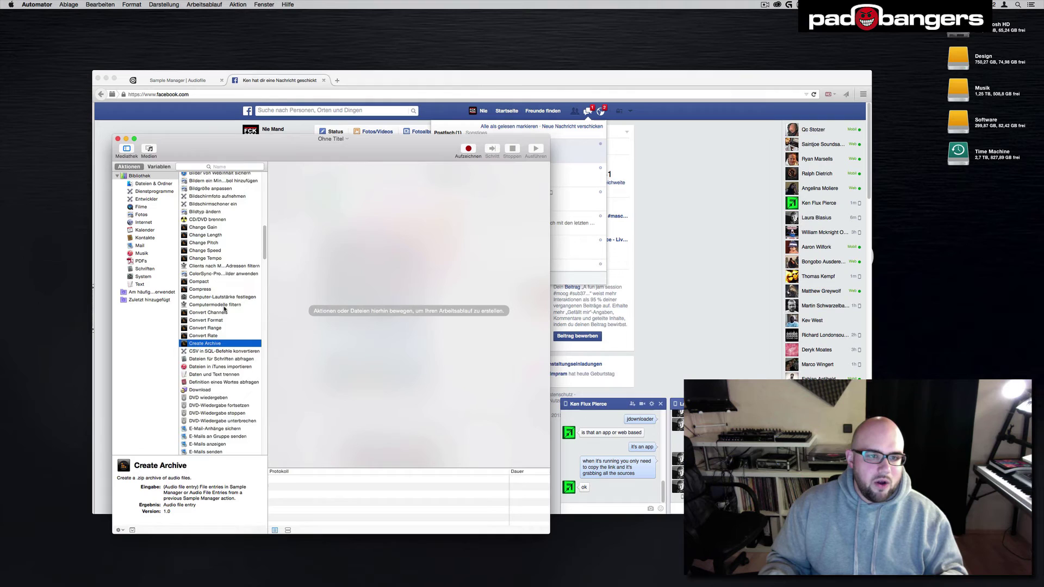
scroll(224, 309, up, 5)
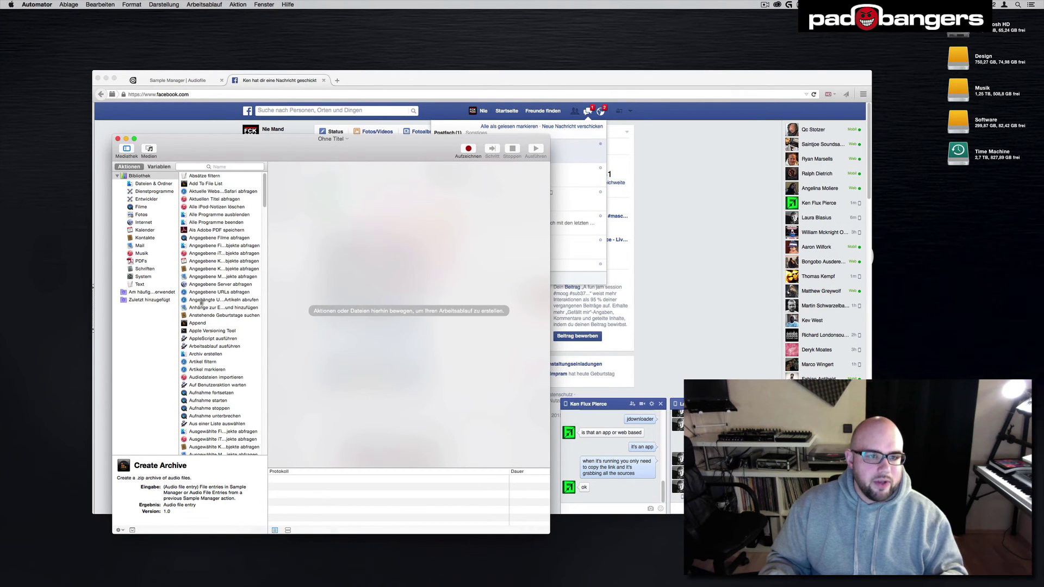
scroll(212, 310, down, 10)
scroll(214, 281, down, 5)
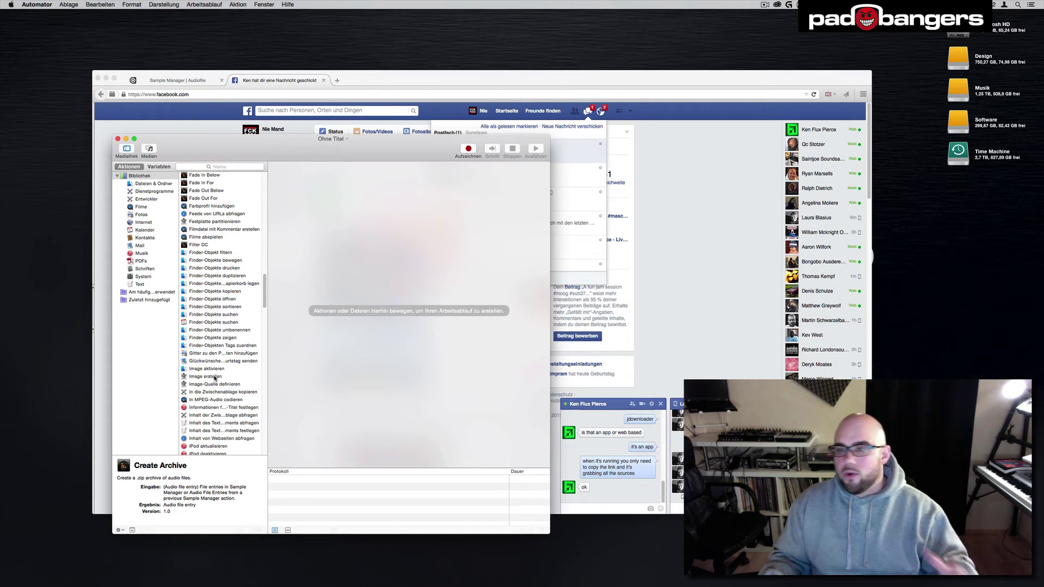
scroll(224, 269, up, 3)
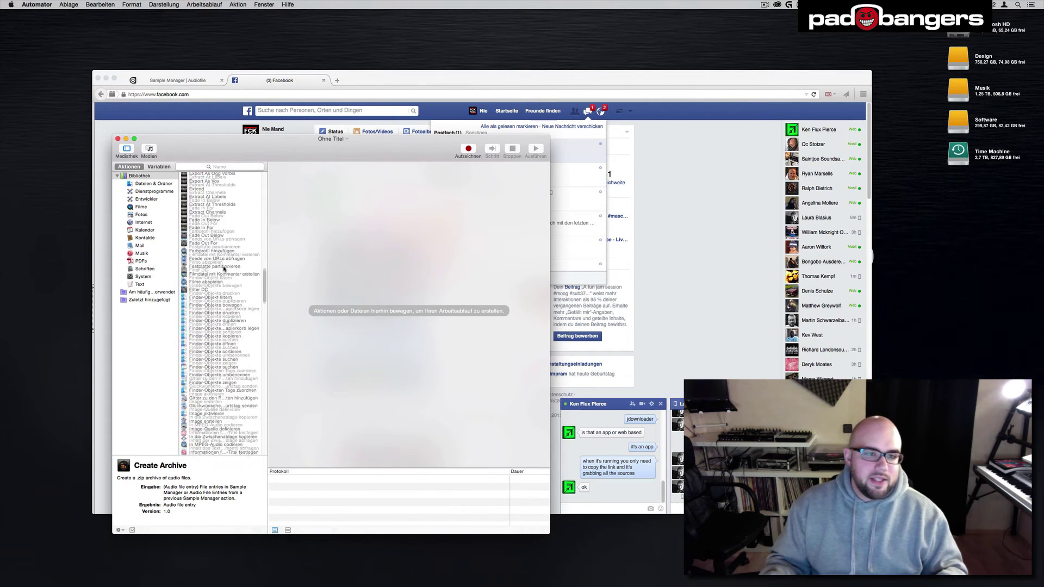
scroll(224, 269, down, 20)
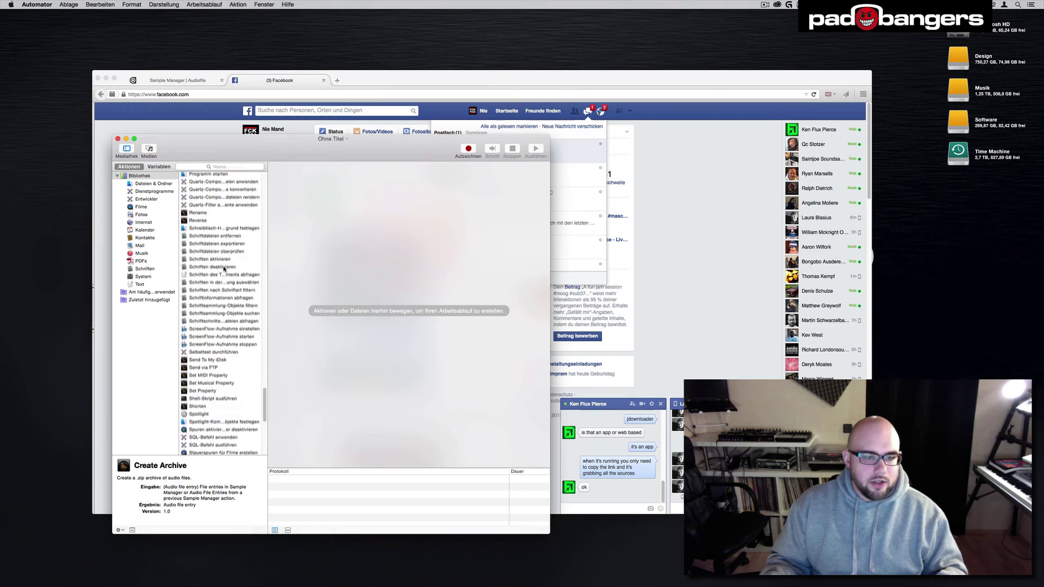
scroll(224, 268, down, 8)
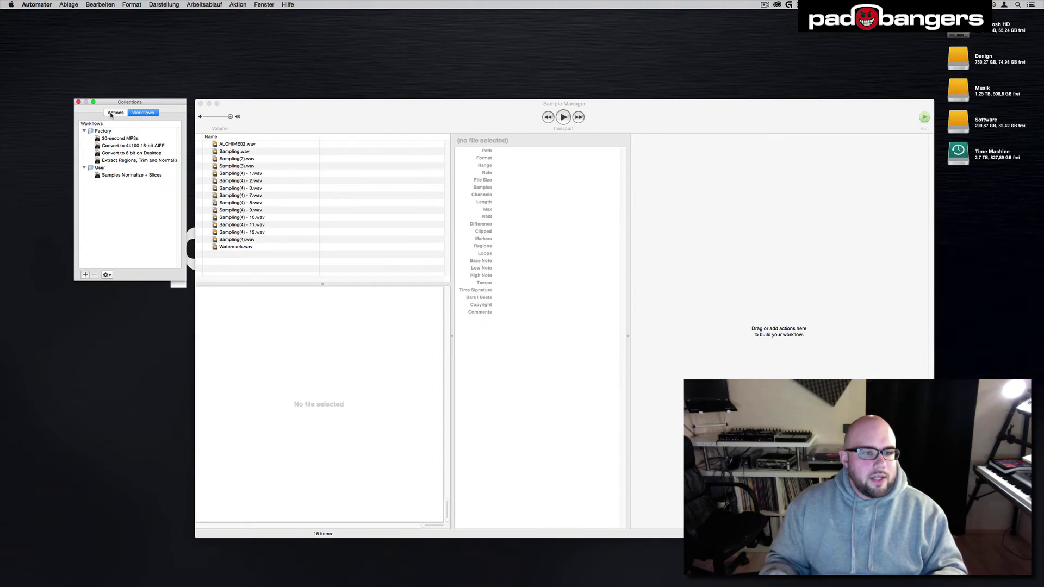
- Switch the Collections panel to Actions and browse the Amplitude through Labels action groups
click(111, 115)
scroll(128, 158, down, 5)
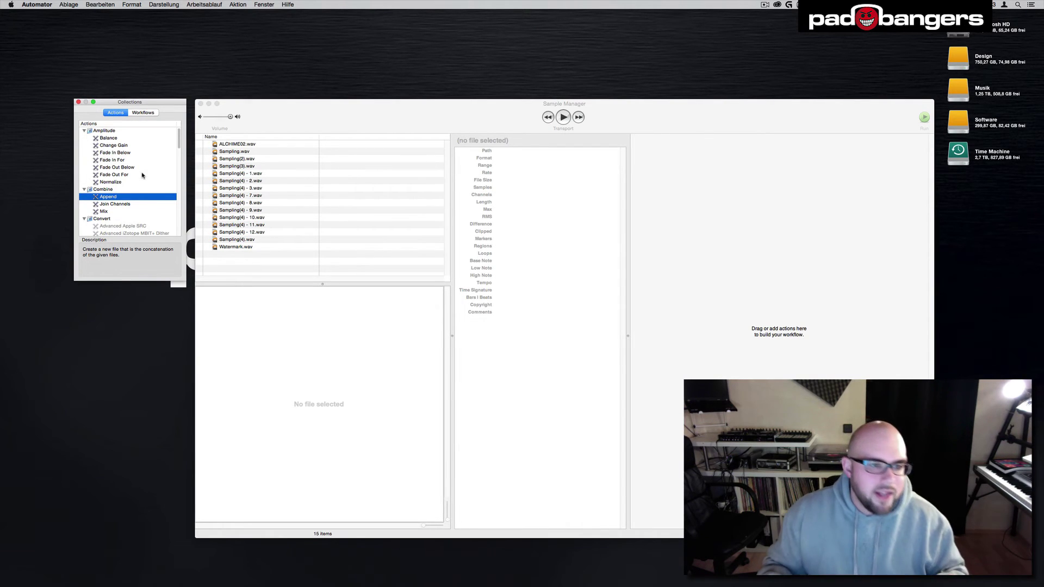
scroll(142, 175, down, 5)
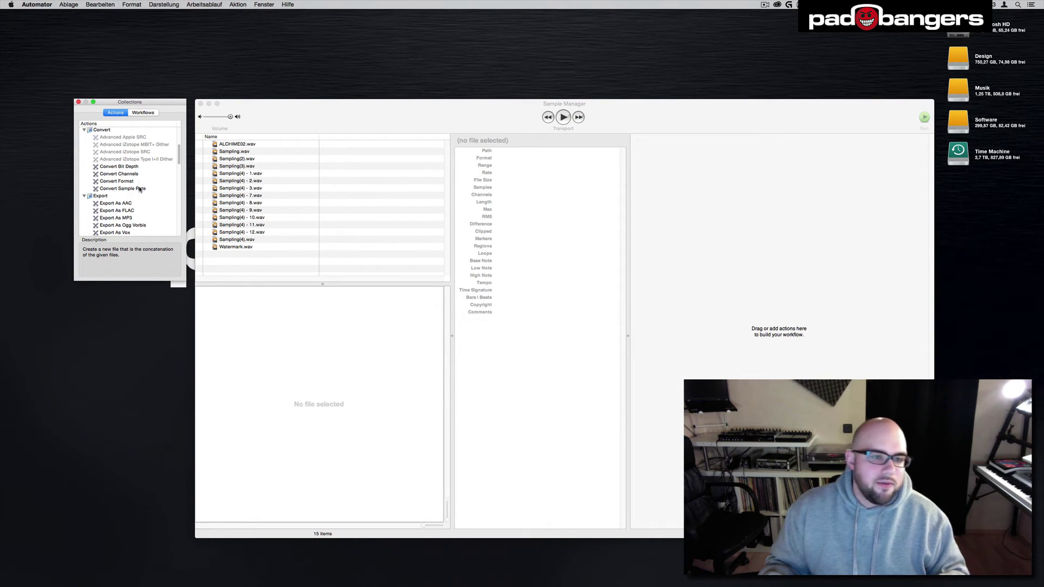
scroll(138, 174, down, 5)
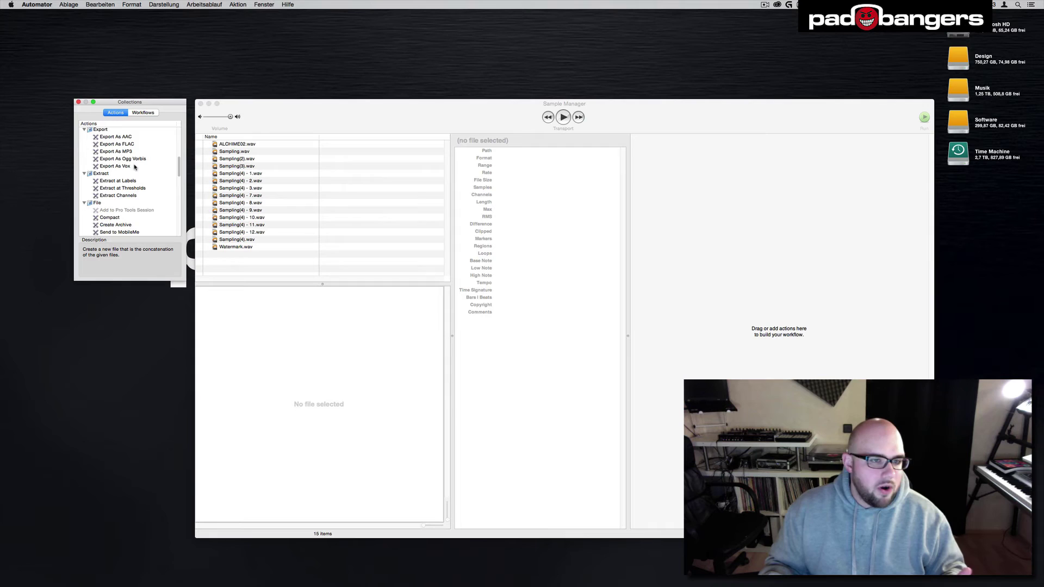
scroll(145, 159, down, 5)
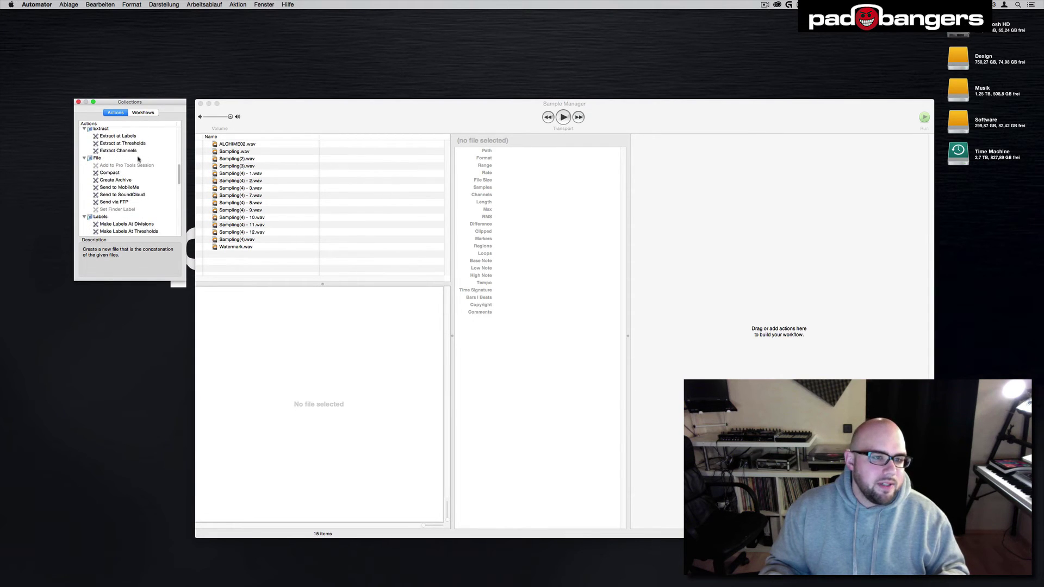
scroll(137, 185, down, 3)
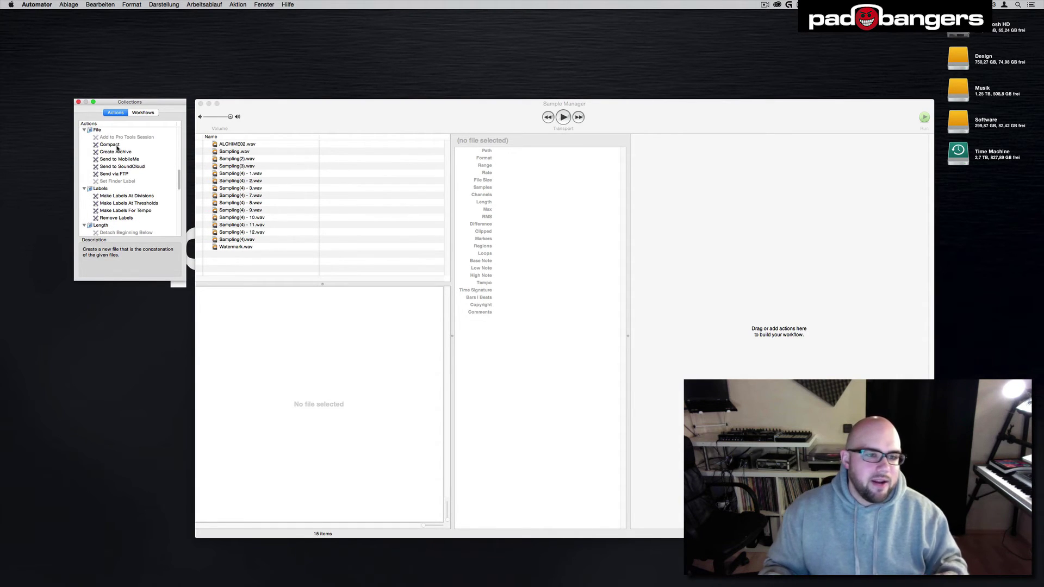
scroll(147, 185, down, 1)
click(147, 202)
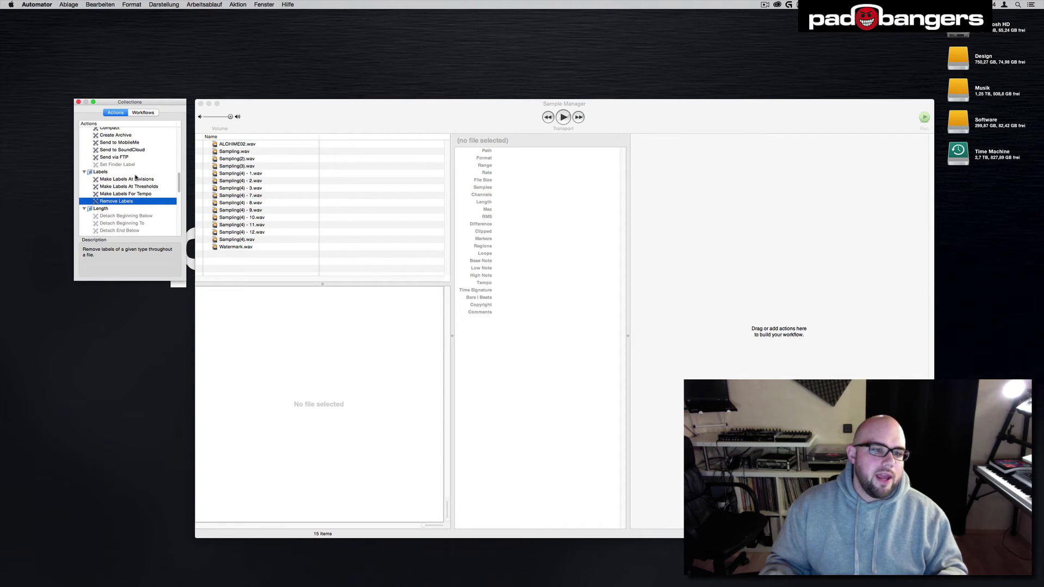
click(135, 173)
click(143, 187)
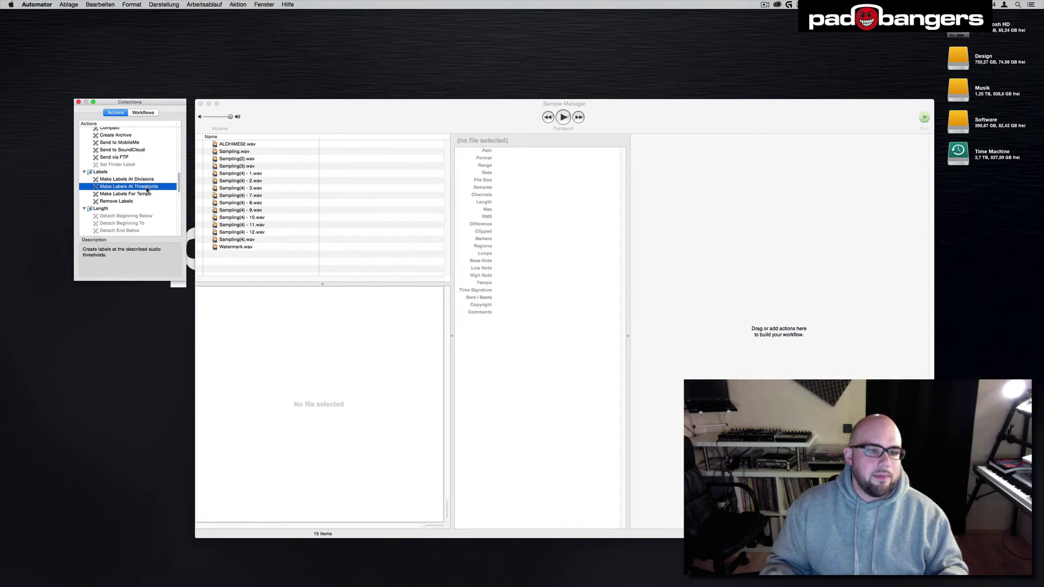
click(144, 195)
scroll(150, 201, down, 6)
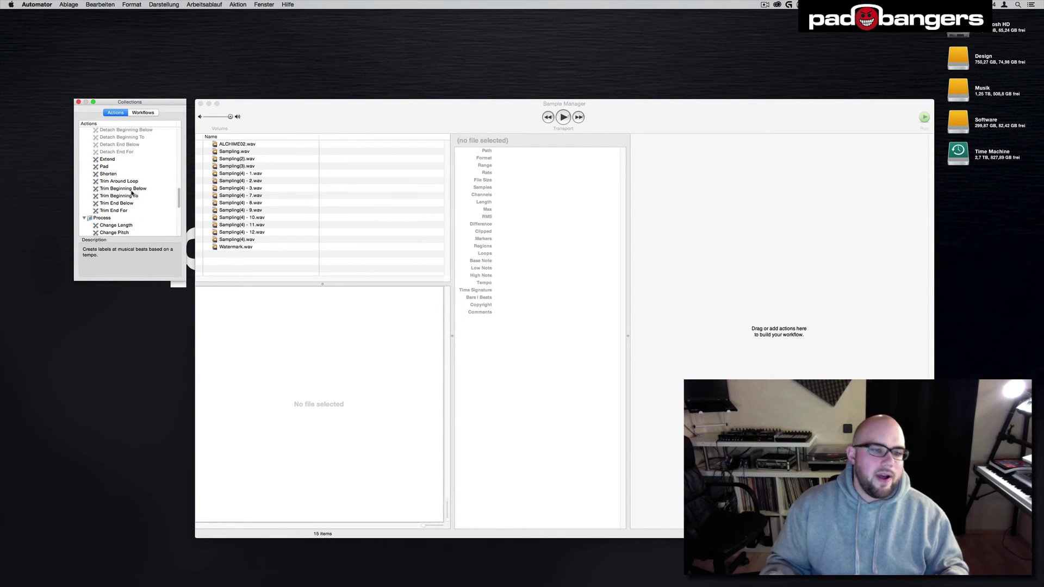
scroll(146, 202, down, 5)
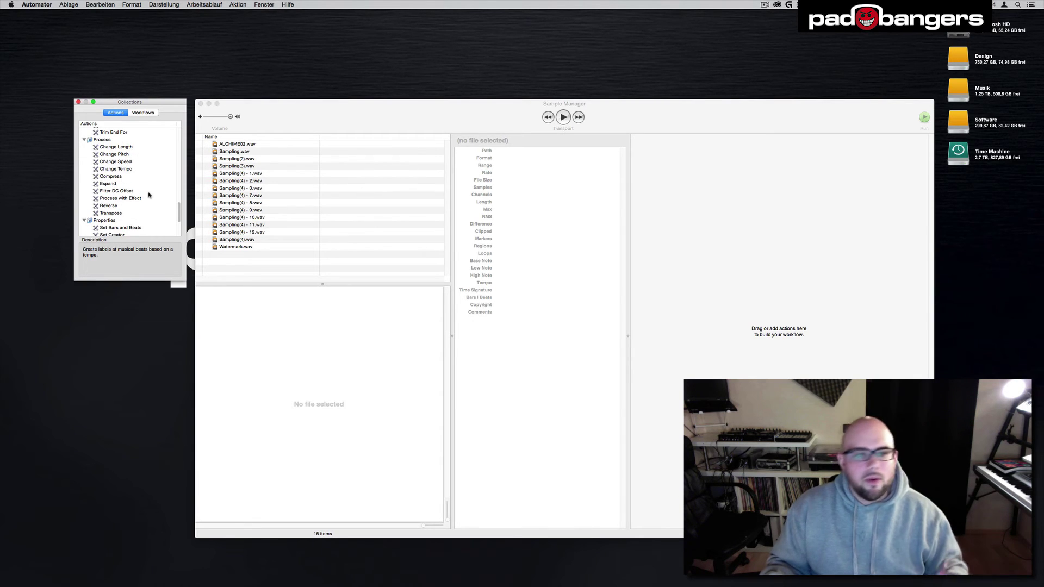
scroll(147, 194, down, 4)
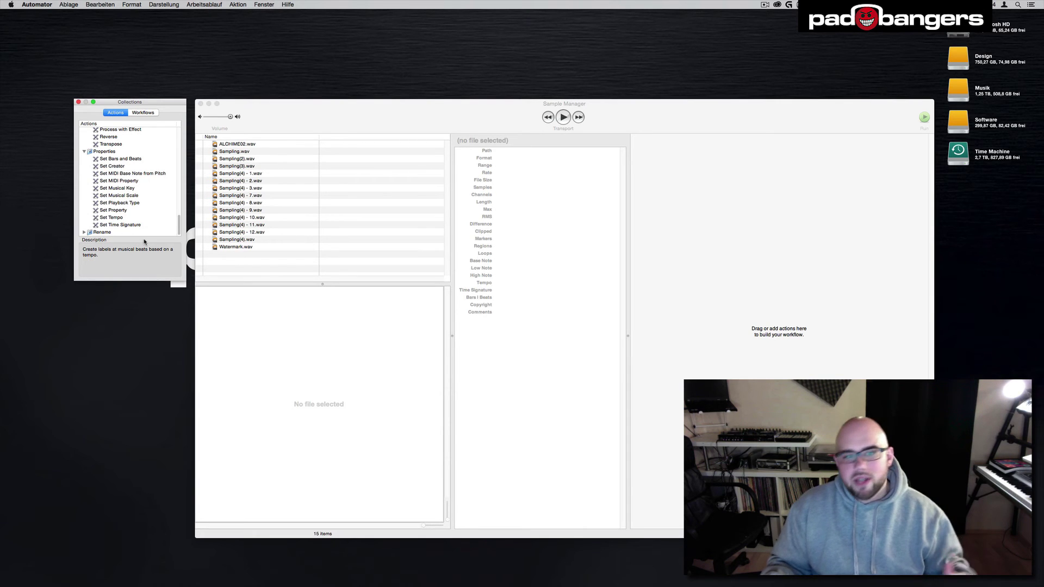
scroll(138, 200, up, 10)
scroll(138, 200, down, 8)
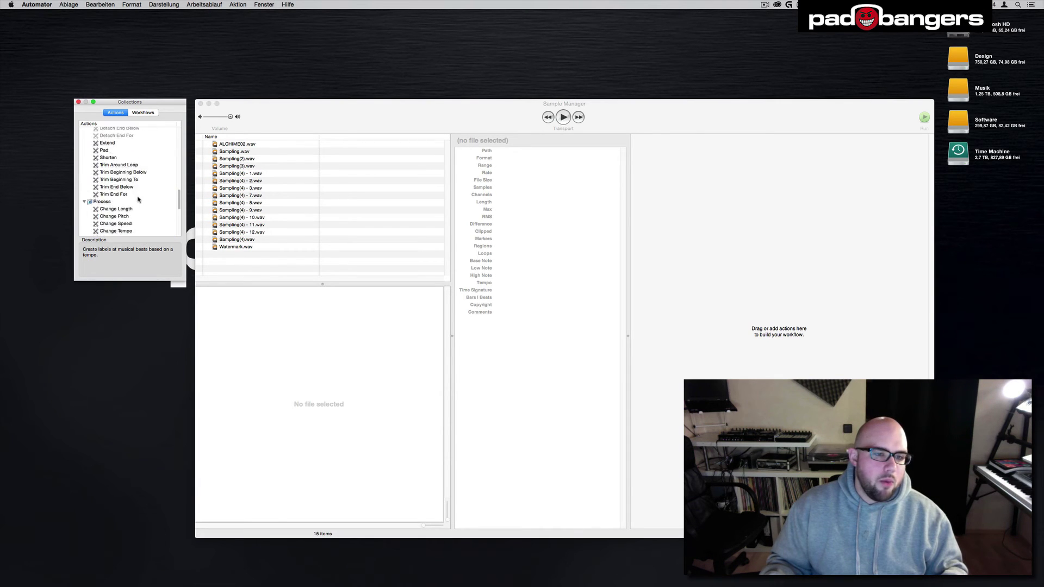
scroll(138, 199, up, 10)
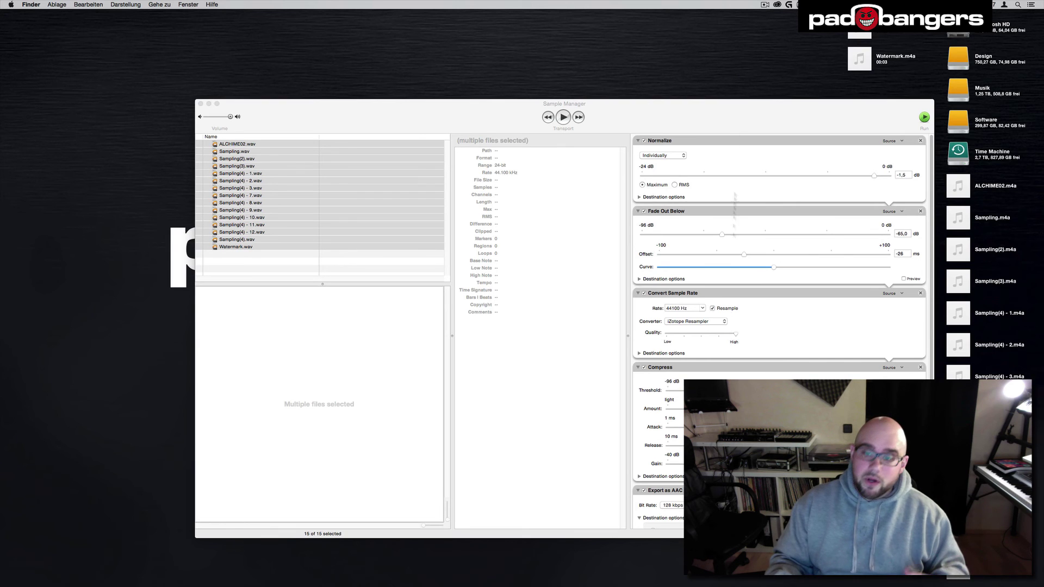
click(570, 349)
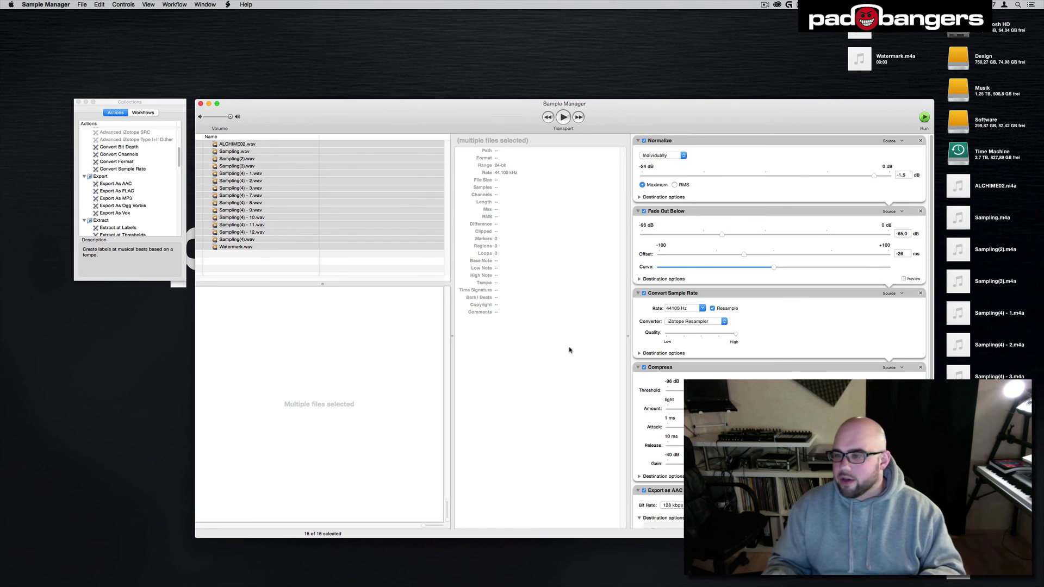
click(828, 39)
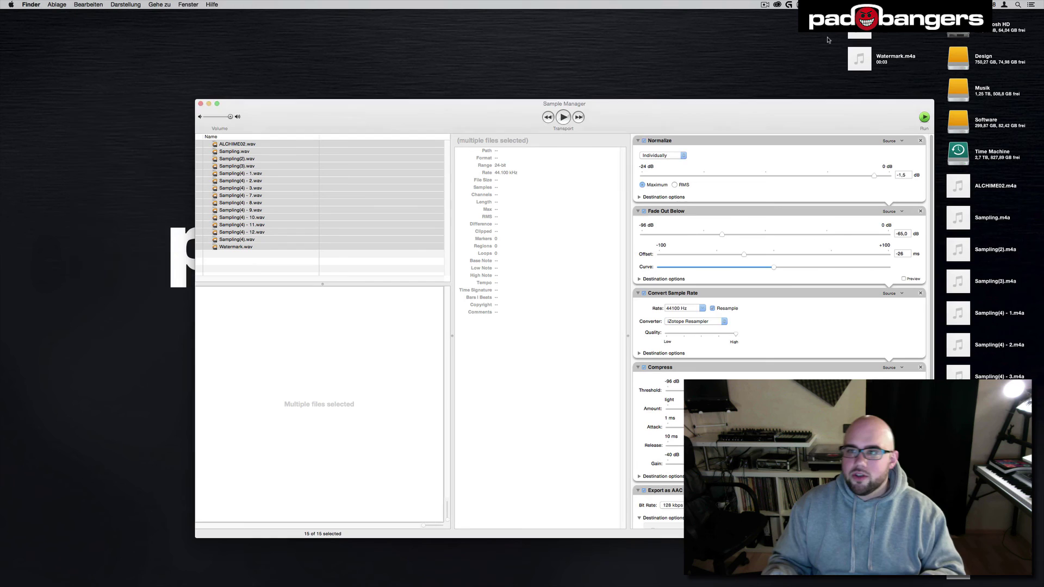